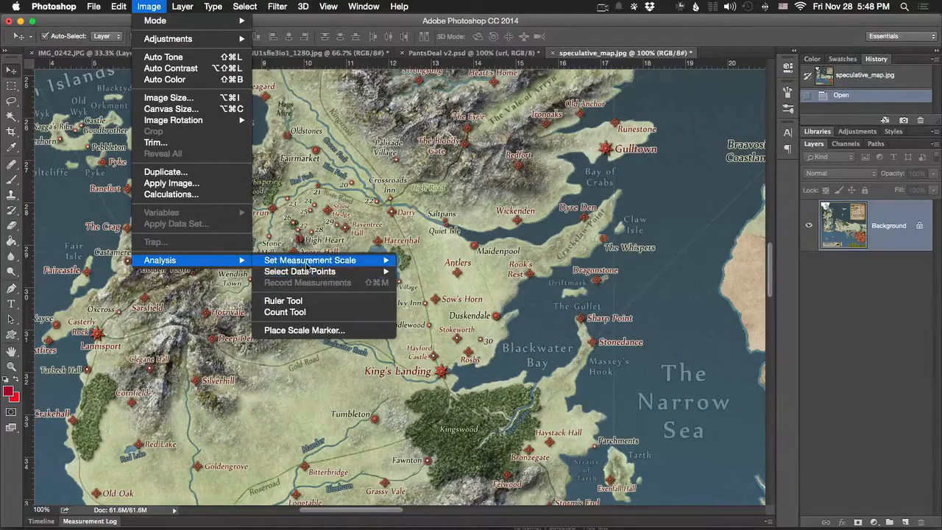
Set the custom measurement scale's pixel length by measuring the legend's scale bar from 0 to the 500-mile mark.
mouse_move(307, 266)
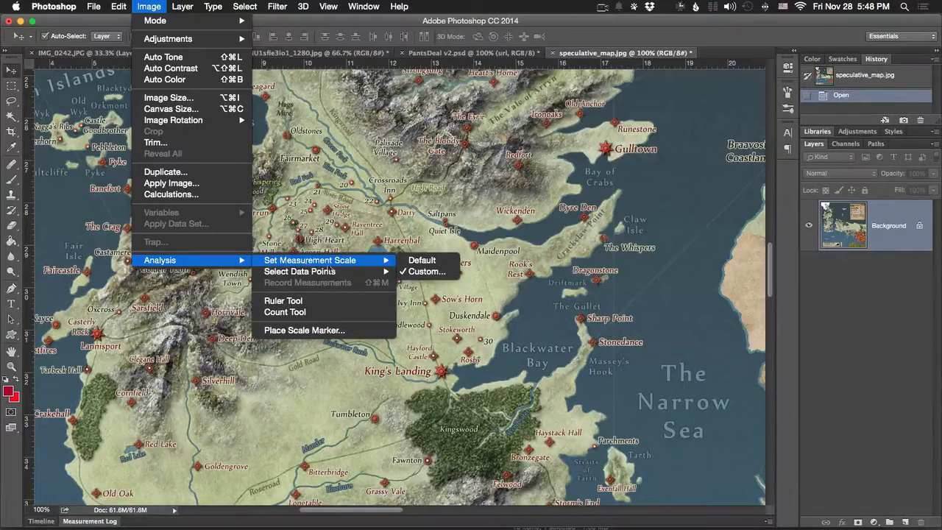
click(428, 271)
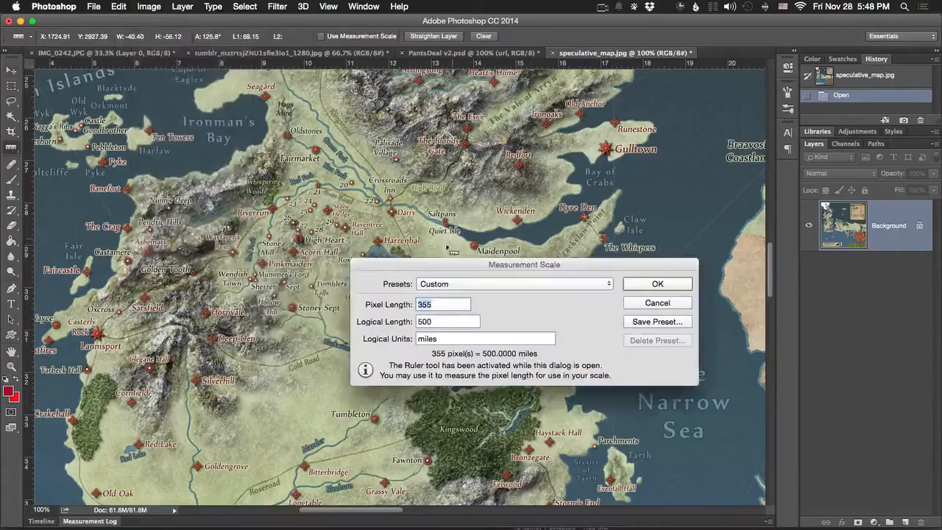
drag(450, 268, 409, 297)
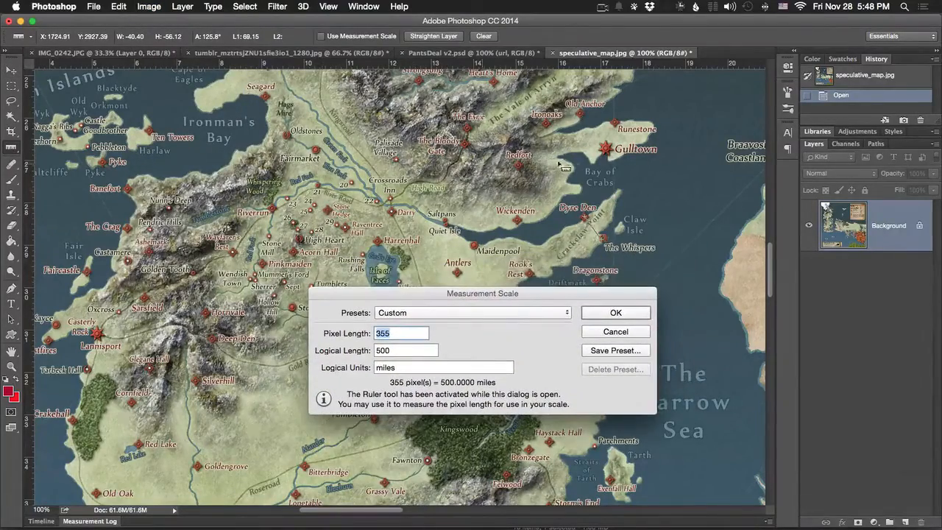
key(space)
drag(558, 163, 177, 228)
drag(441, 88, 462, 126)
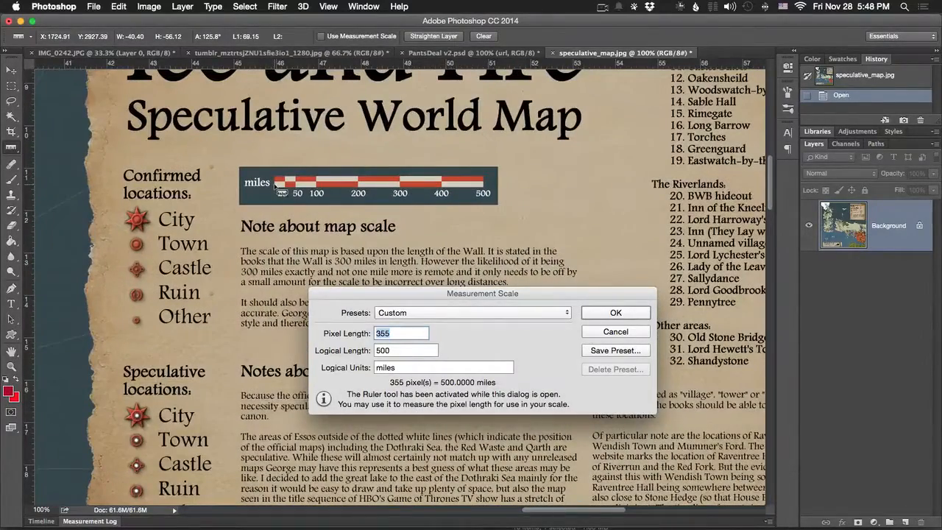
drag(277, 184, 485, 190)
key(shift)
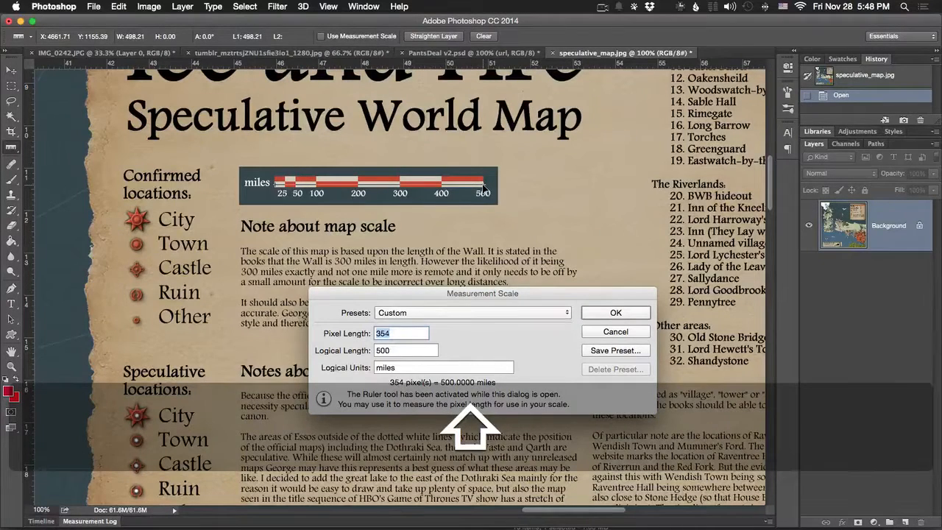
Set the logical units of the measurement scale to miles and apply the scale.
click(148, 6)
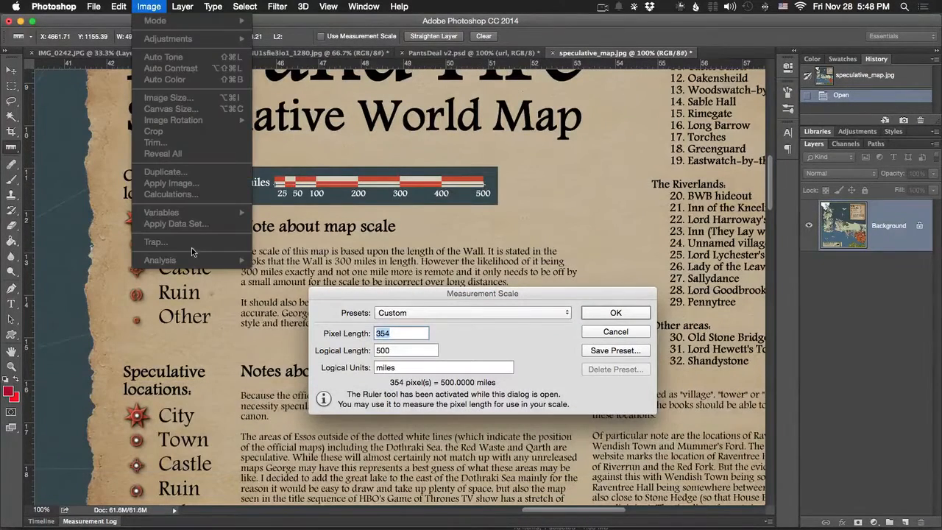
click(178, 25)
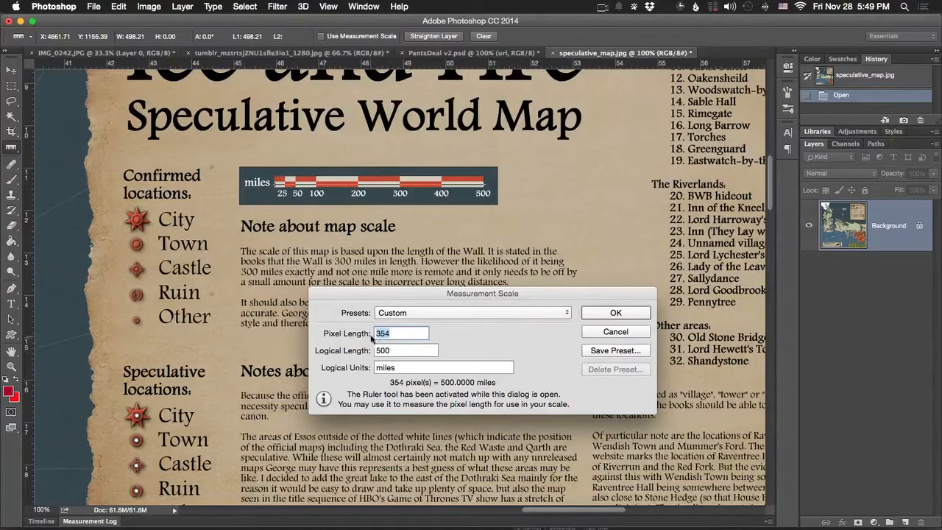
key(Tab)
key(Tab)
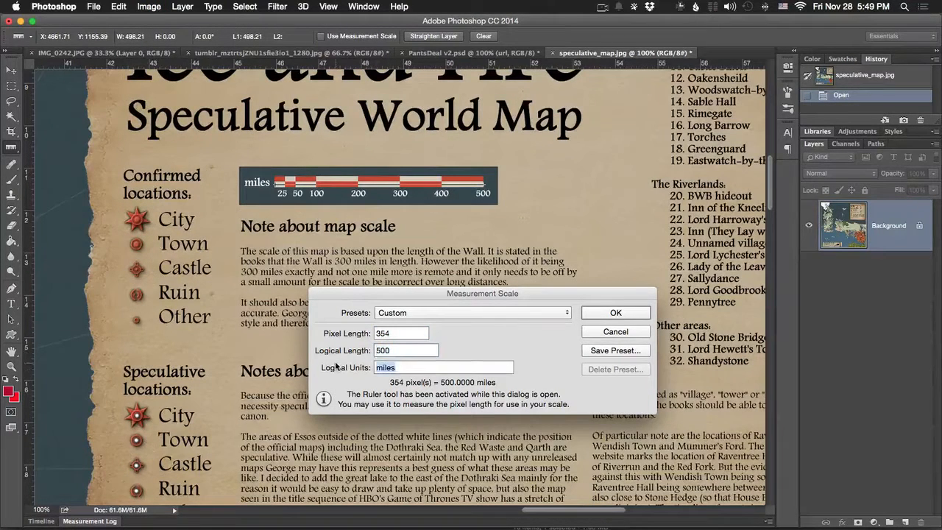
text(miles)
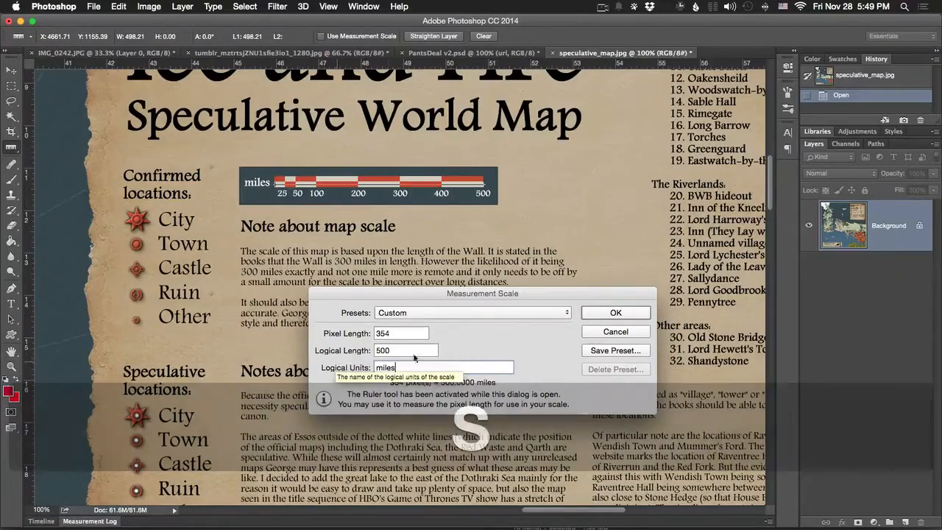
click(588, 315)
Customize the measurement data points to include Label, Date and Time, Document, Source and Scale Factor.
key(super+minus)
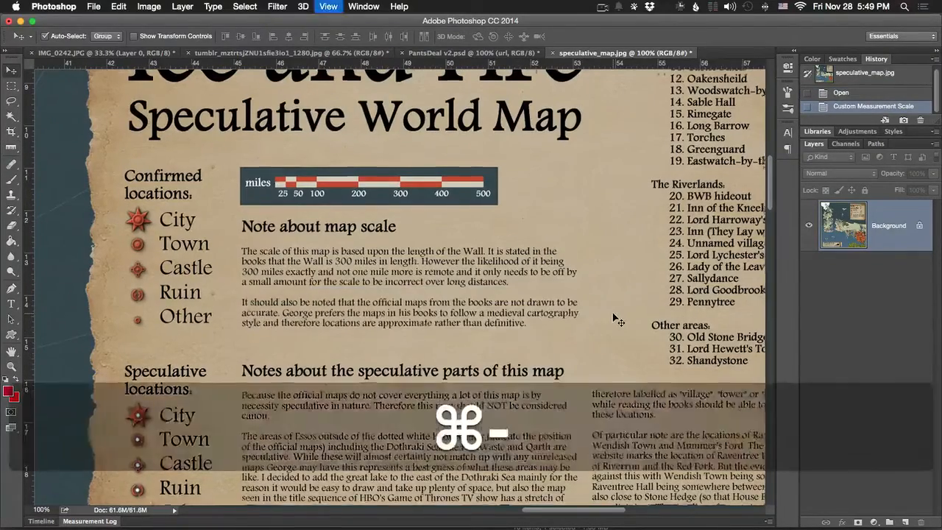
click(147, 6)
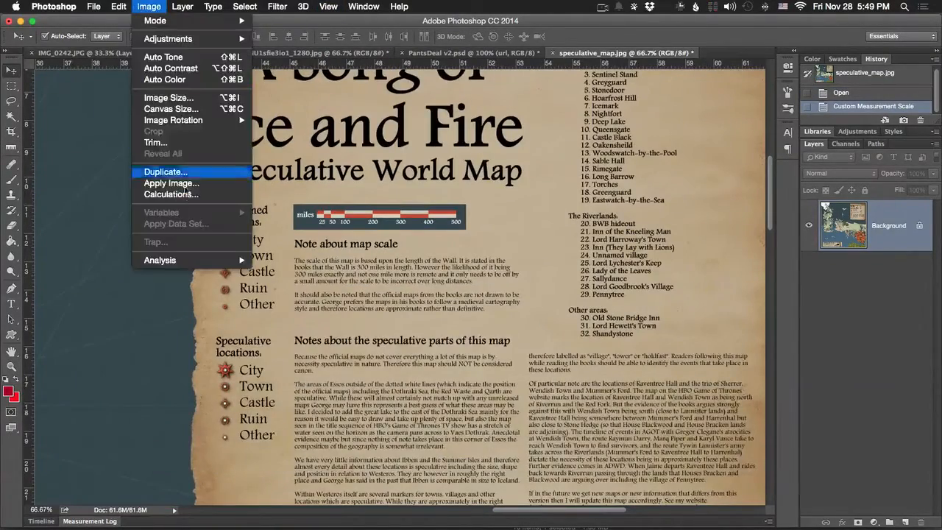
mouse_move(198, 260)
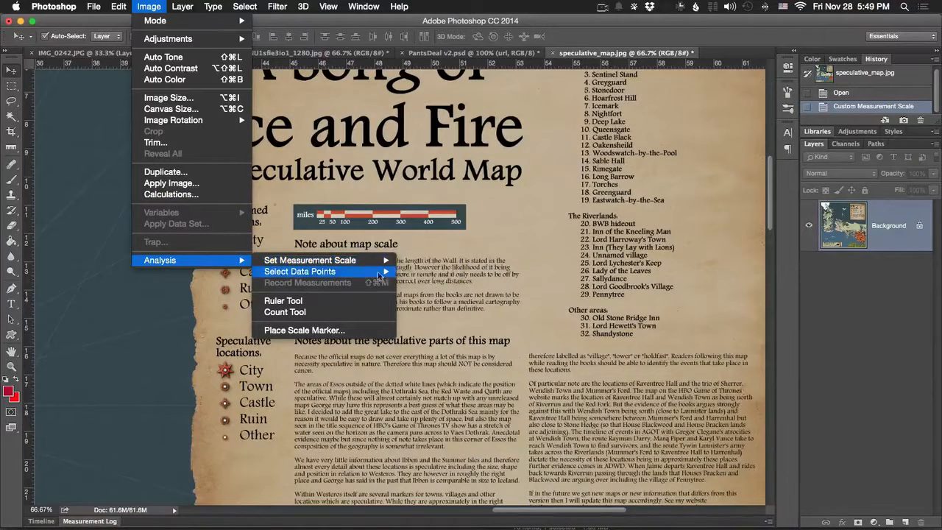
mouse_move(363, 272)
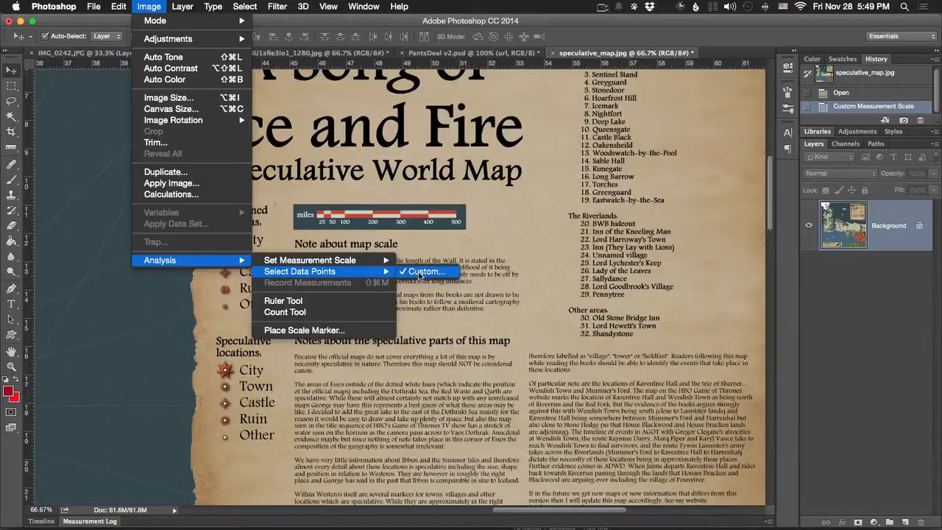
click(421, 273)
click(377, 198)
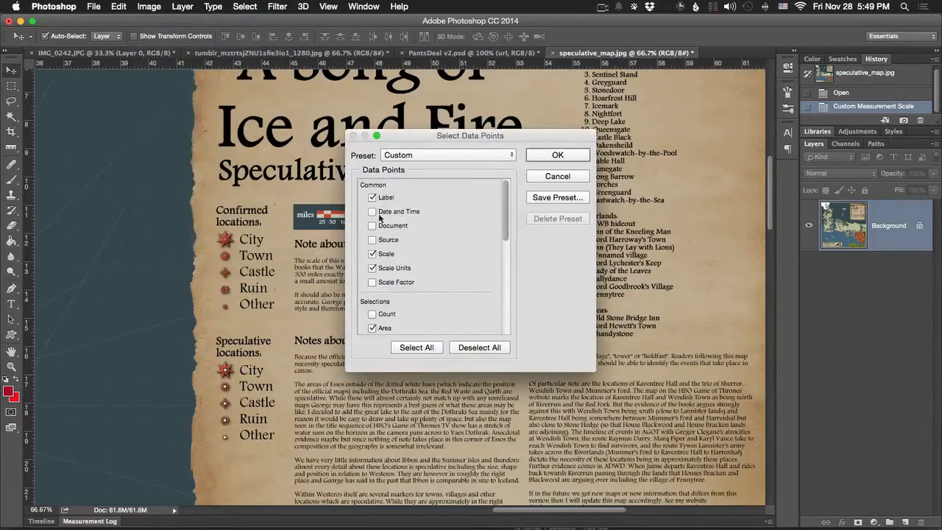
click(373, 225)
click(373, 239)
click(373, 282)
click(558, 155)
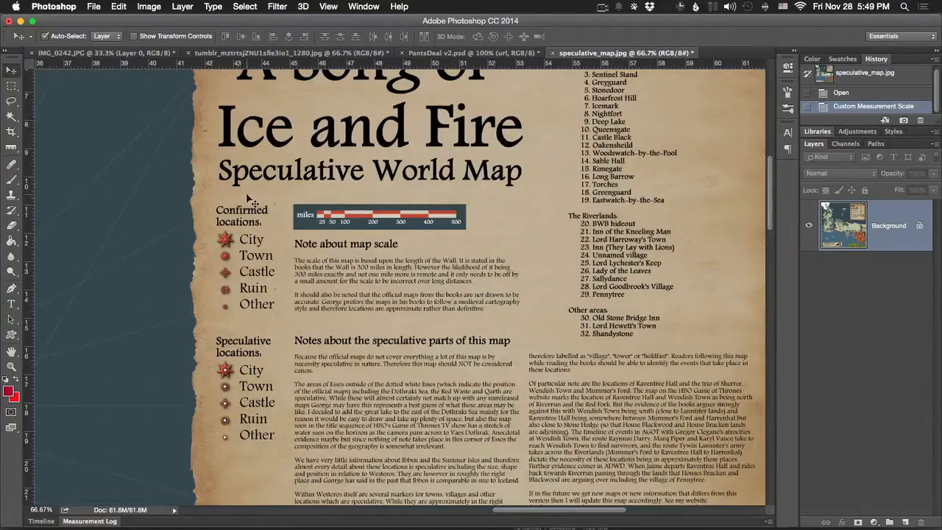
Examine the map region around King's Landing and the western side of the Narrow Sea.
key(super+0)
key(z)
drag(272, 263, 450, 203)
key(space)
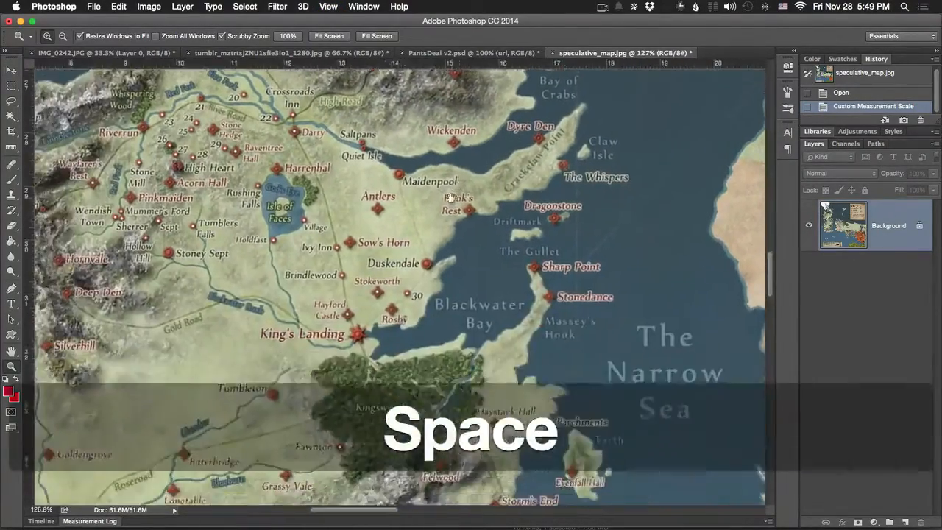
drag(456, 235, 437, 240)
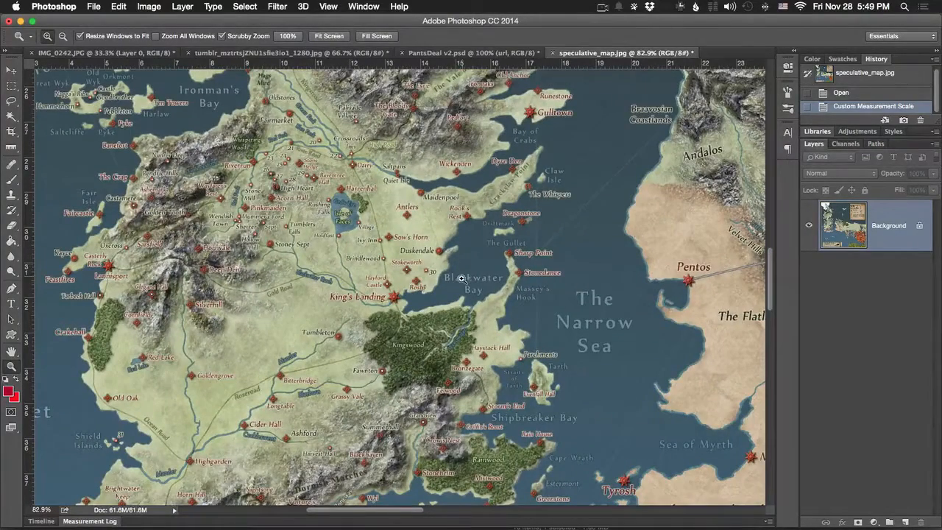
key(space)
drag(404, 213, 397, 260)
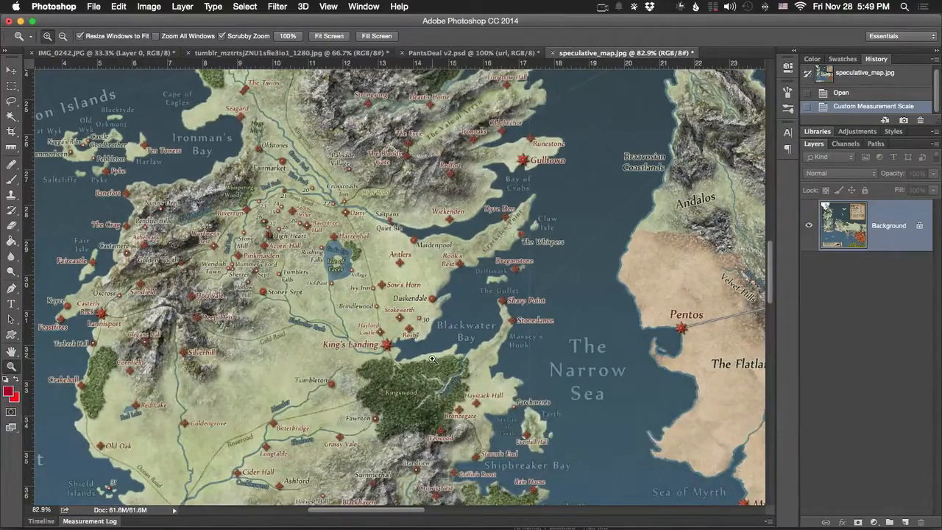
key(space)
drag(432, 359, 435, 310)
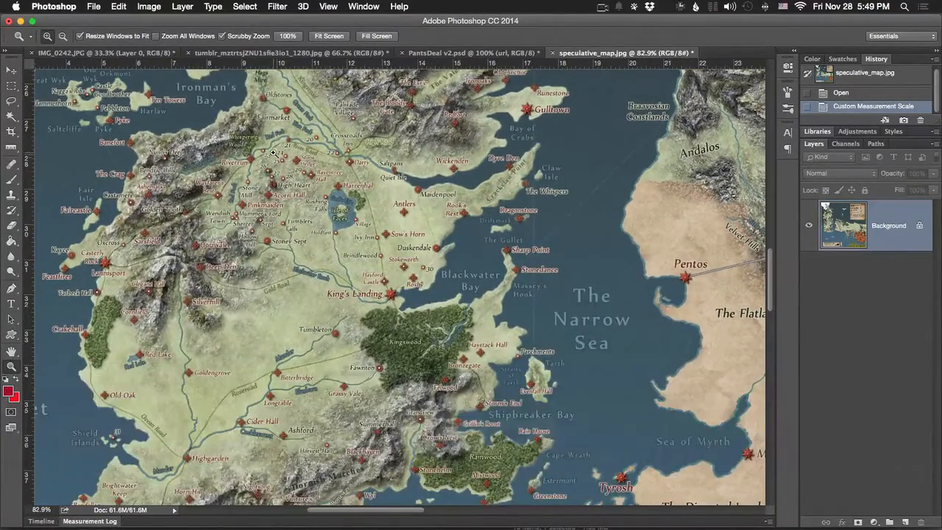
Display the Measurement Log and activate the Ruler tool.
click(89, 521)
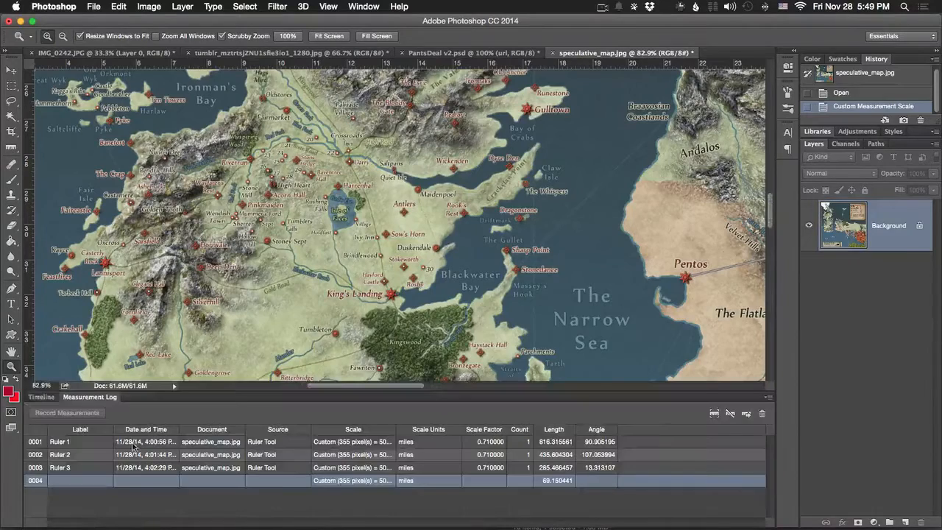
click(151, 7)
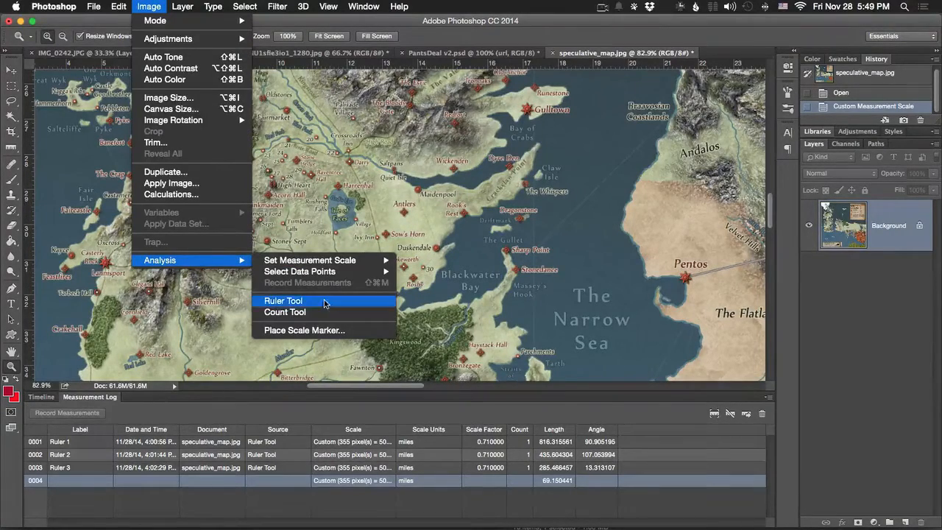
click(324, 301)
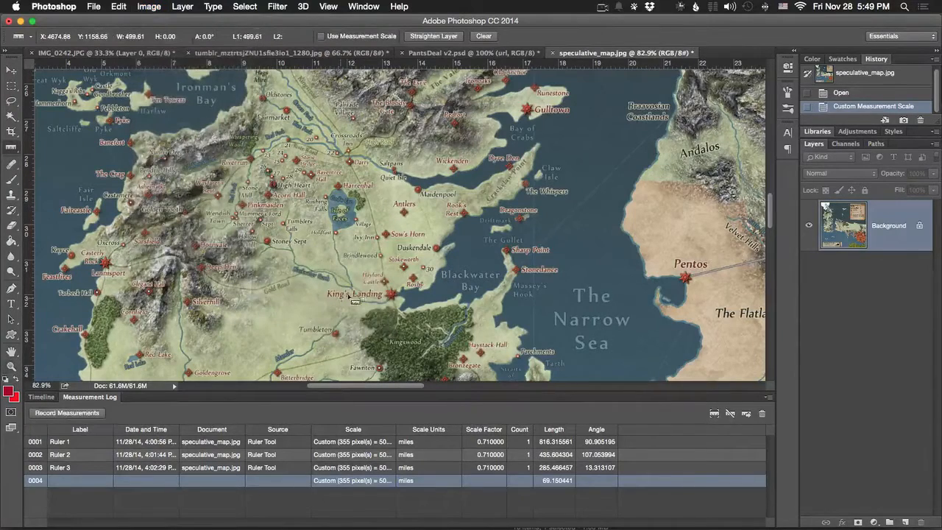
click(149, 6)
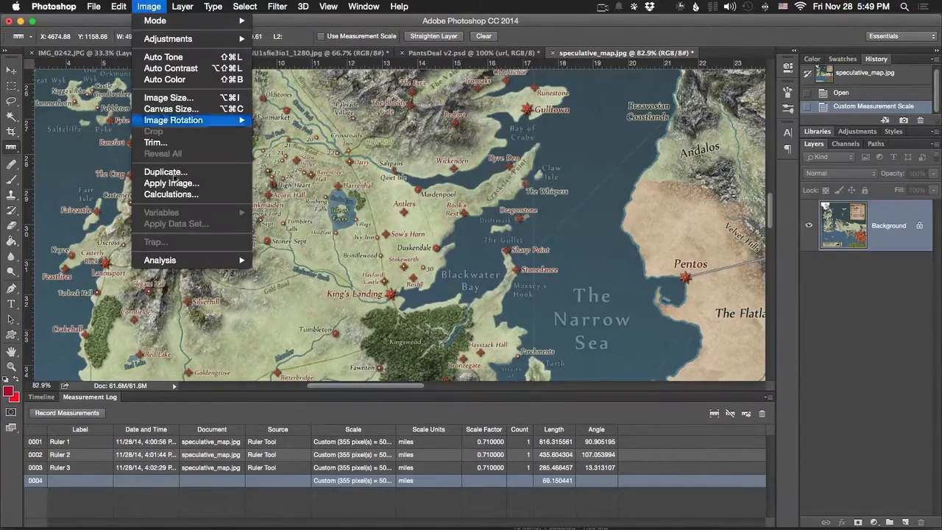
mouse_move(197, 261)
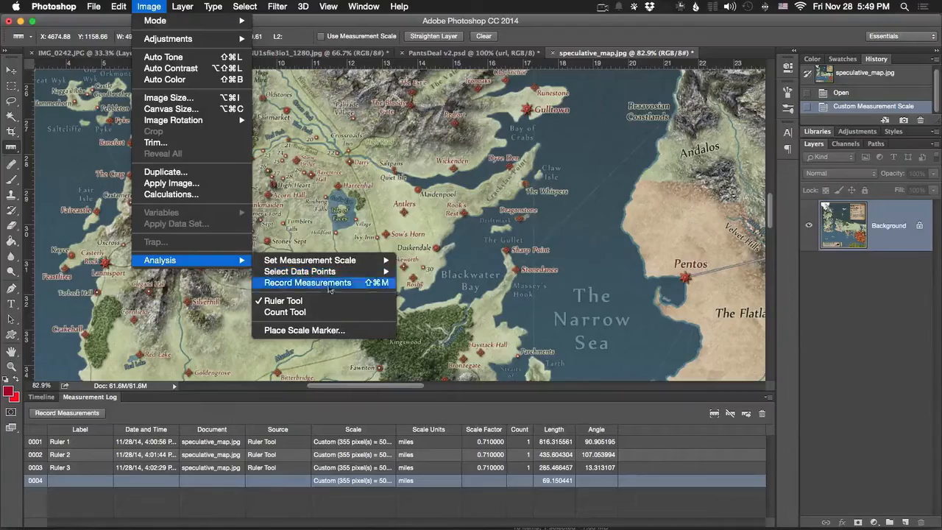
click(469, 207)
Measure the distance between Redfort and Gulltown with the Ruler tool and record it in the Measurement Log.
drag(448, 245, 409, 295)
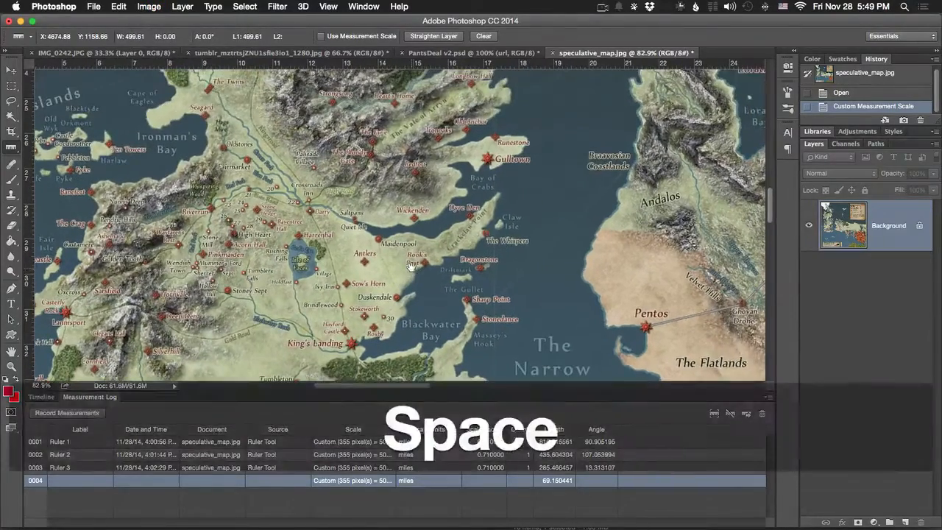
drag(490, 179, 478, 229)
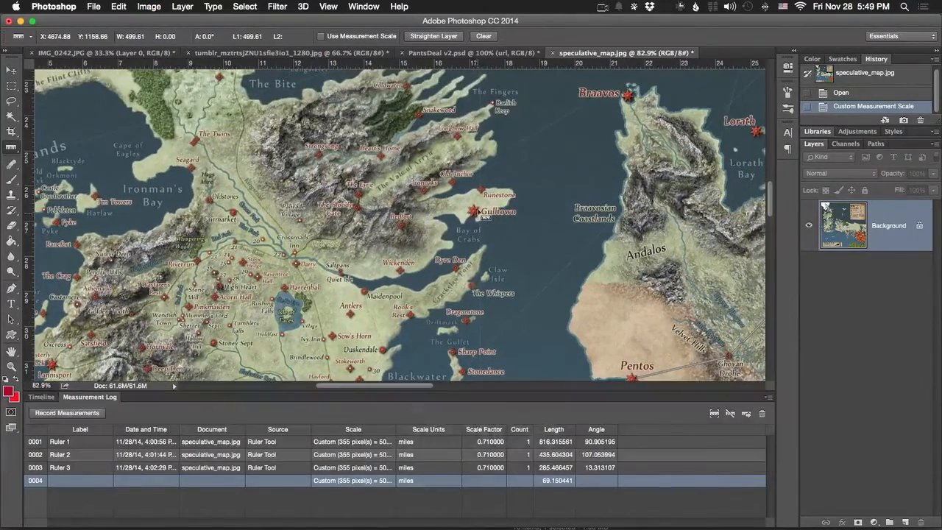
drag(395, 245, 402, 223)
drag(473, 210, 471, 214)
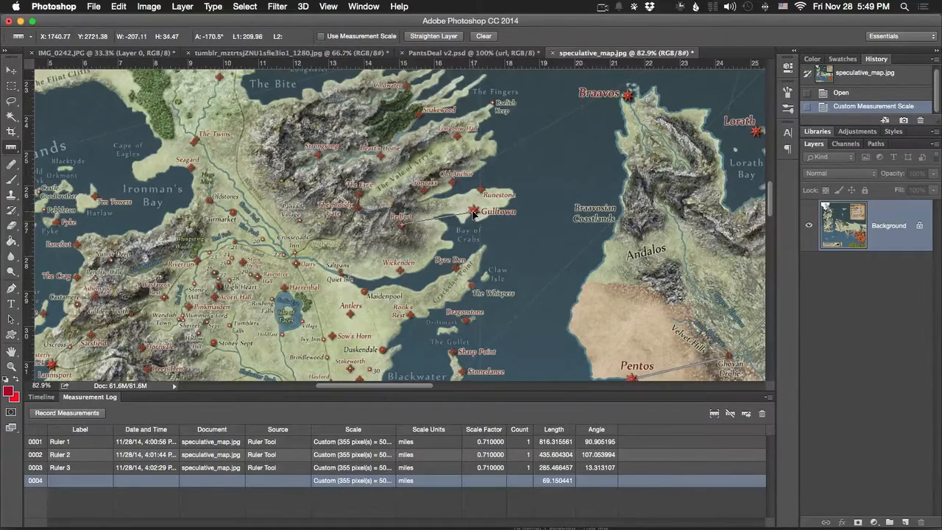
click(151, 6)
mouse_move(194, 260)
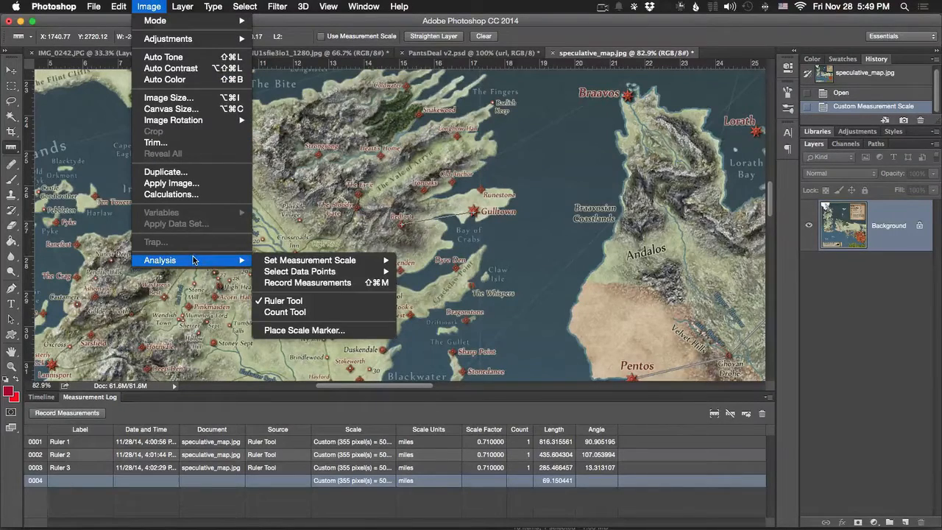
click(329, 284)
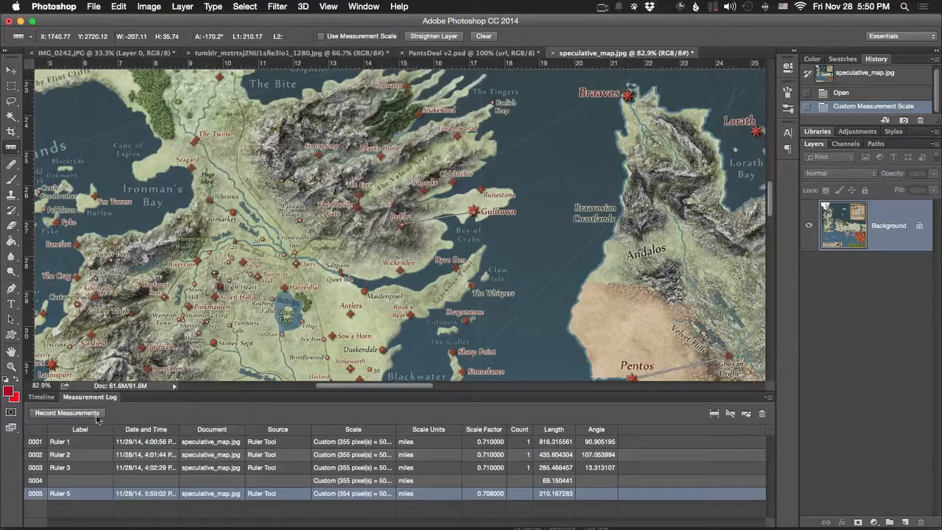
click(365, 7)
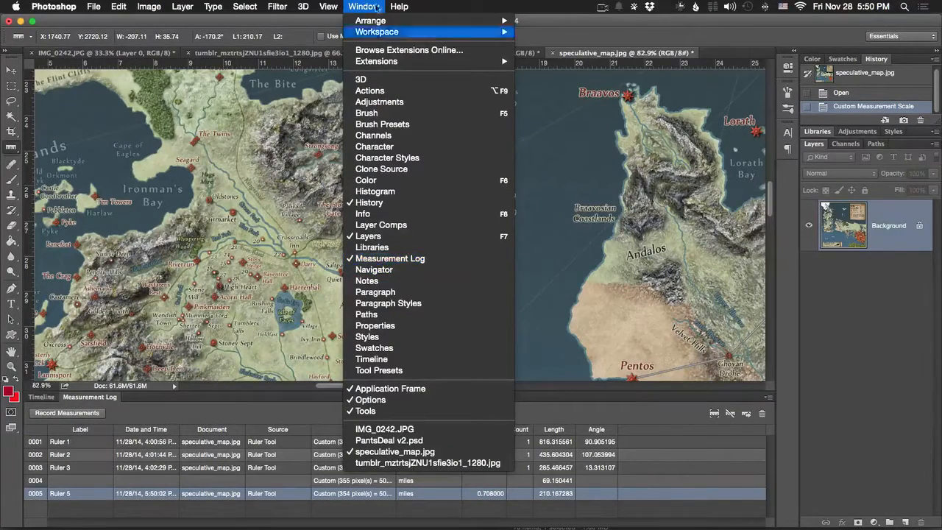
click(377, 7)
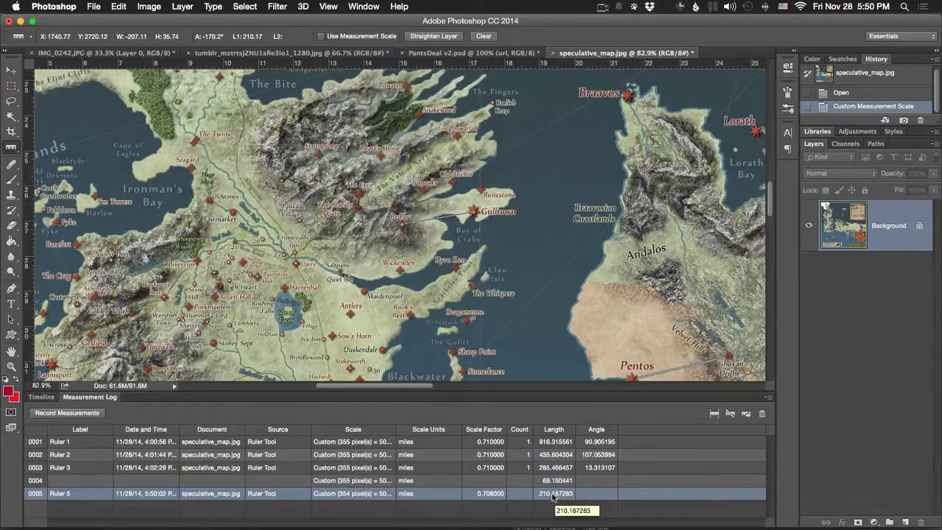
Measure the distance between King's Landing and Maidenpool with the Ruler tool and record it in the Measurement Log.
key(space)
mouse_move(398, 281)
mouse_down()
mouse_move(417, 240)
mouse_move(408, 197)
mouse_up()
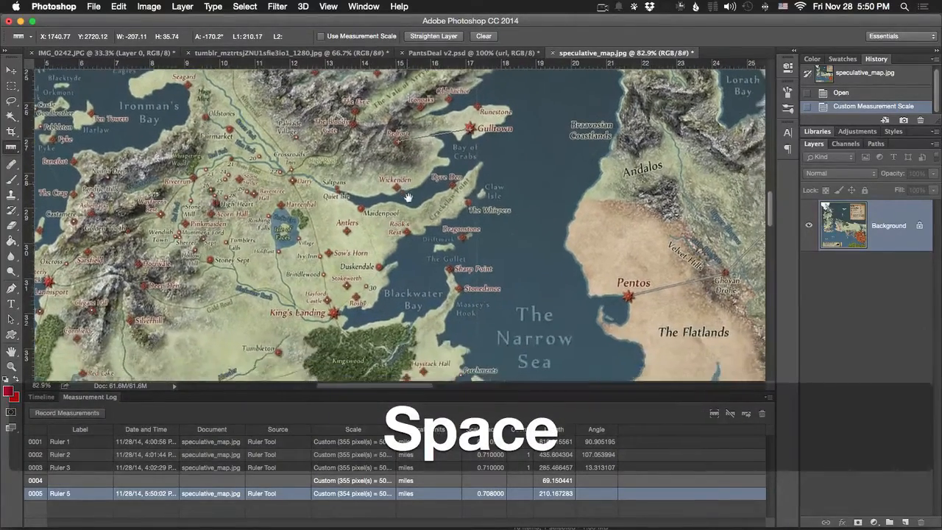
key(space)
drag(415, 305, 426, 202)
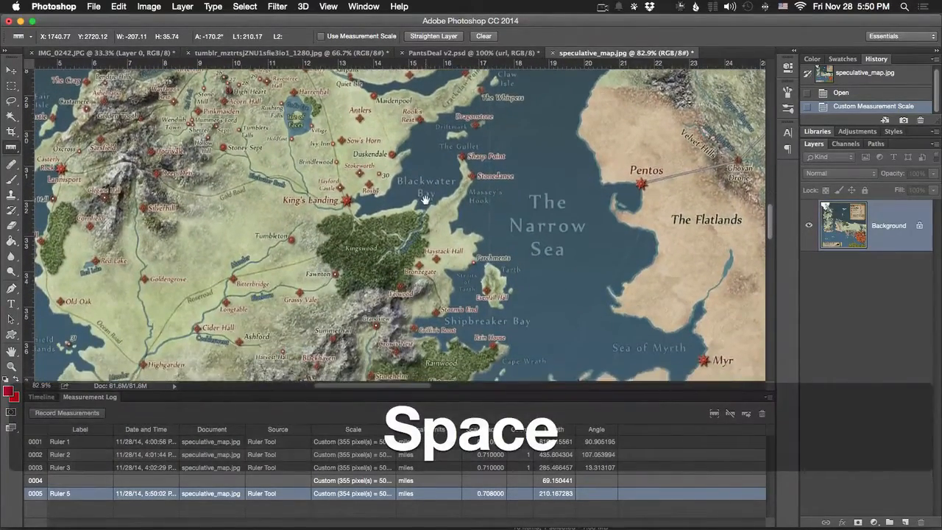
key(space)
mouse_move(353, 215)
mouse_down()
mouse_move(345, 263)
mouse_move(370, 156)
mouse_up()
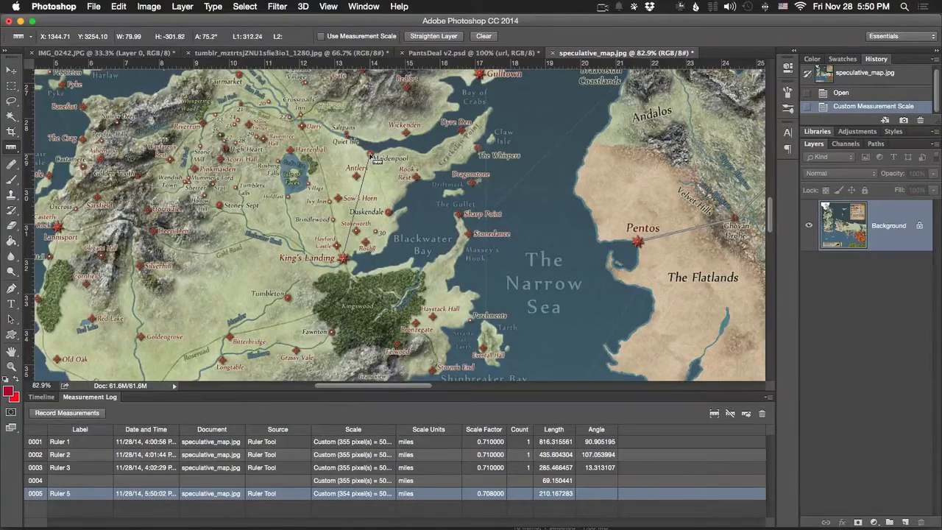
click(149, 6)
mouse_move(235, 261)
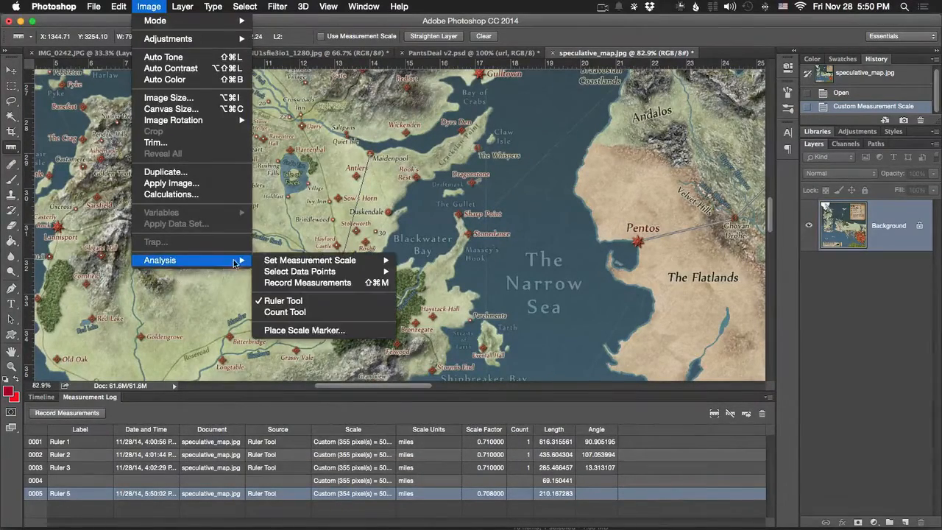
click(371, 286)
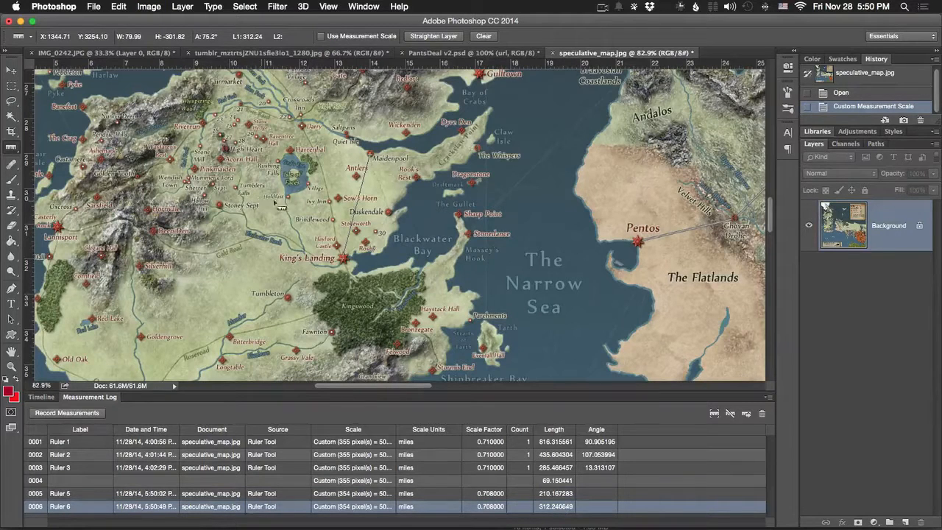
Exclude Label, Date and Time, Document and Scale from the custom measurement data points.
click(149, 7)
mouse_move(200, 264)
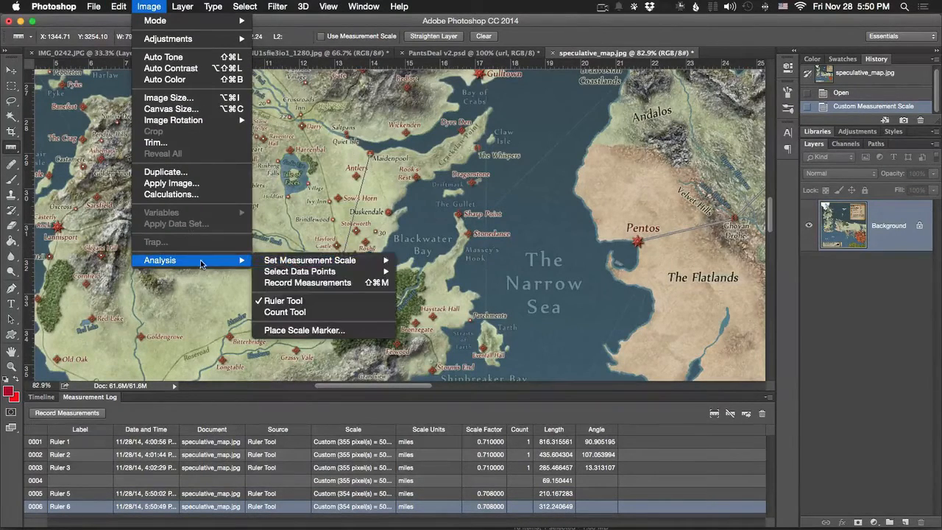
mouse_move(318, 263)
mouse_move(351, 272)
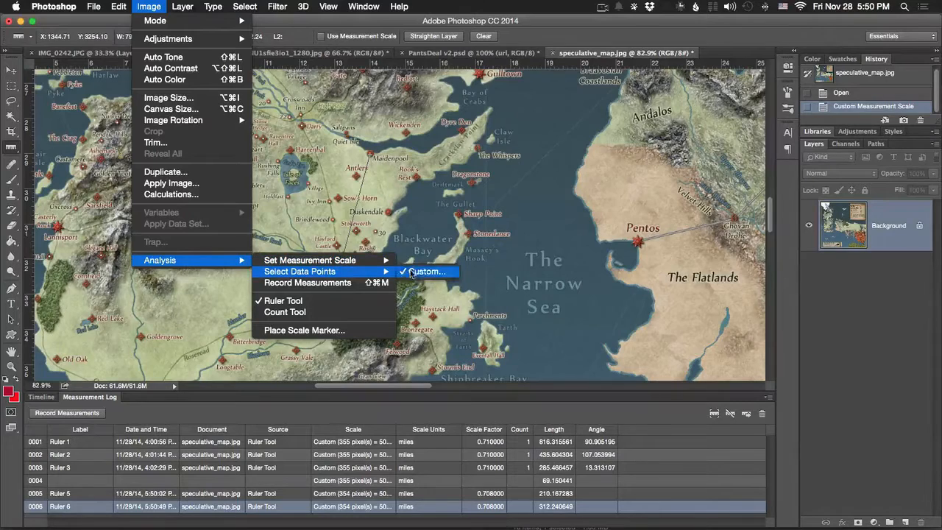
click(417, 272)
click(372, 197)
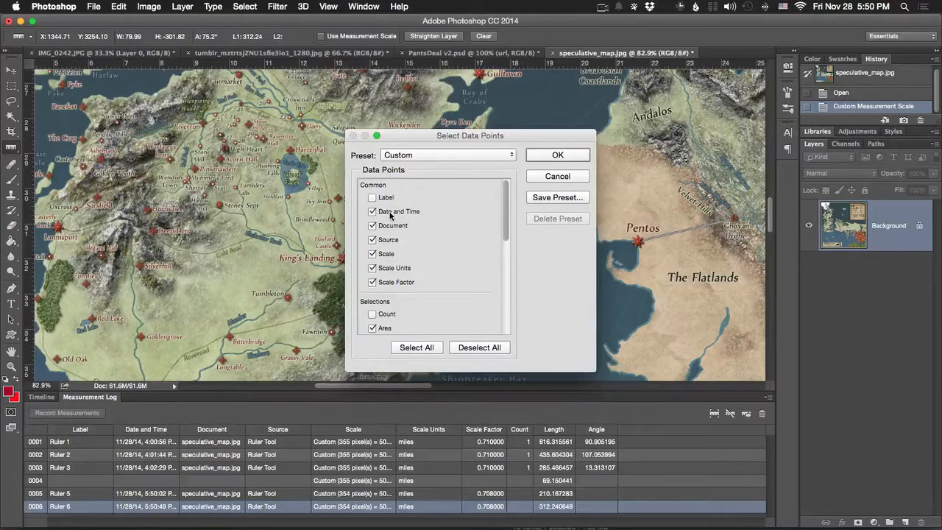
click(390, 213)
click(383, 229)
click(388, 255)
scroll(391, 275, down, 10)
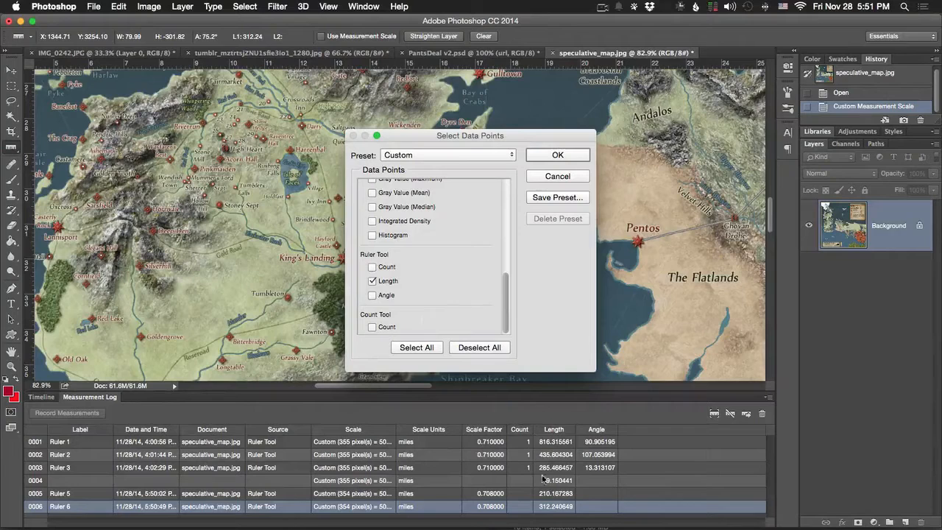
click(552, 154)
click(147, 6)
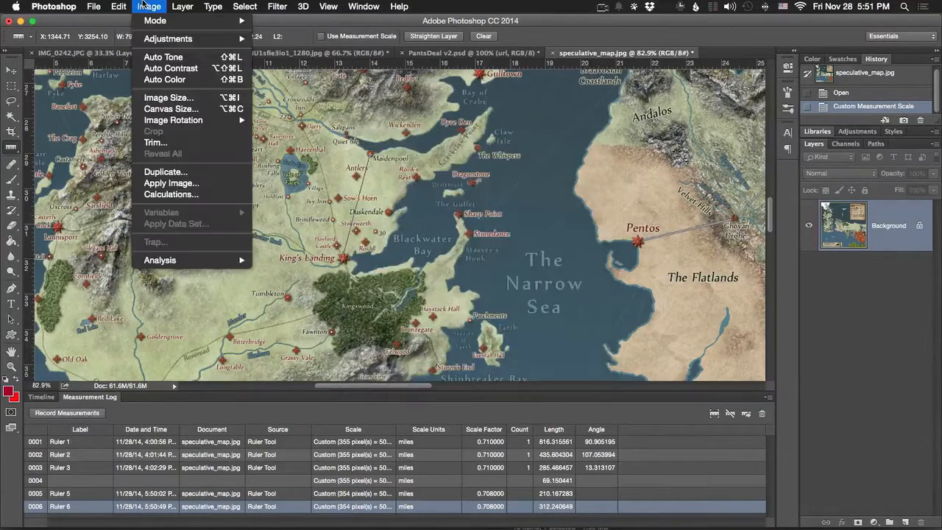
mouse_move(212, 260)
mouse_move(294, 261)
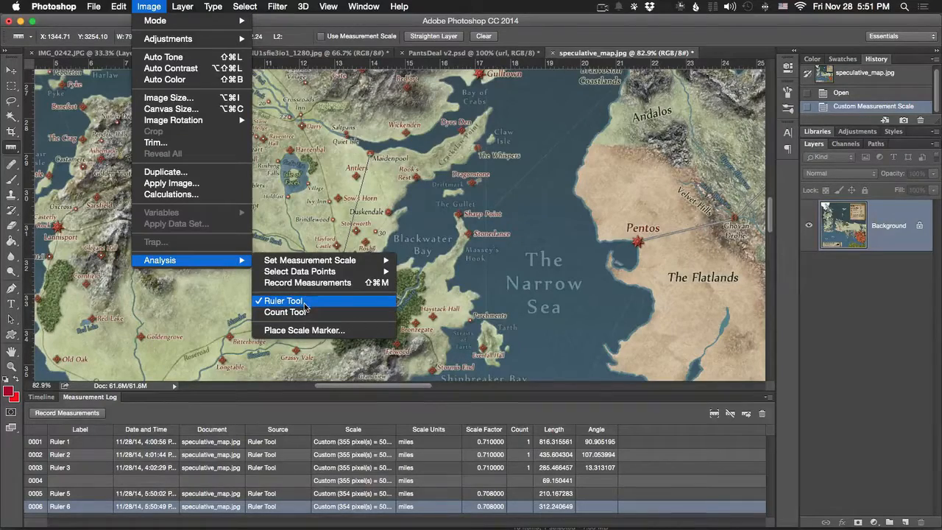
click(396, 240)
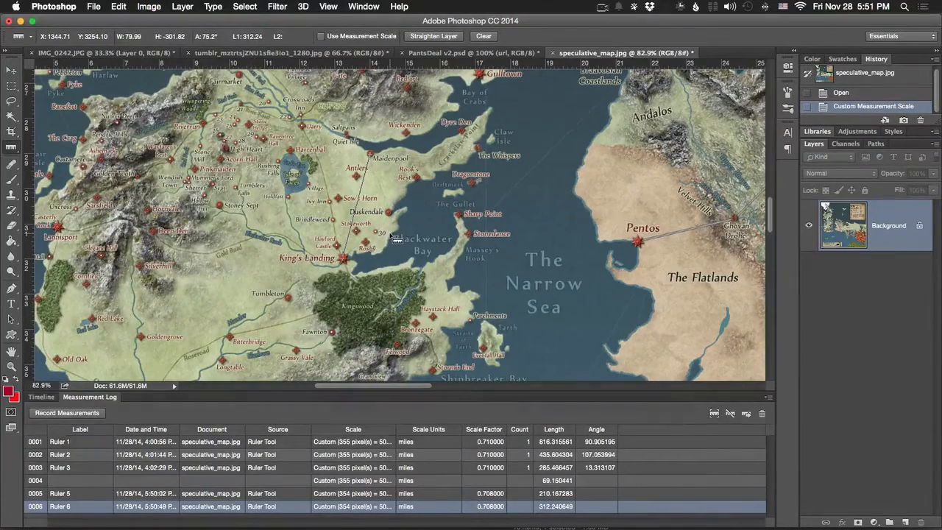
Measure the distance between Pentos and Myr with the Ruler tool and record it in the Measurement Log.
key(super+minus)
key(space)
drag(396, 240, 187, 194)
drag(126, 280, 306, 202)
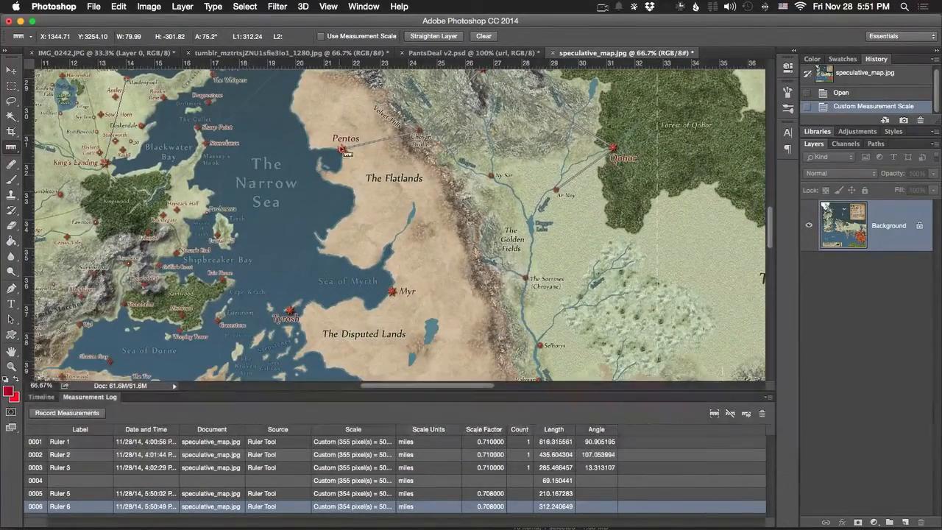
drag(343, 150, 392, 293)
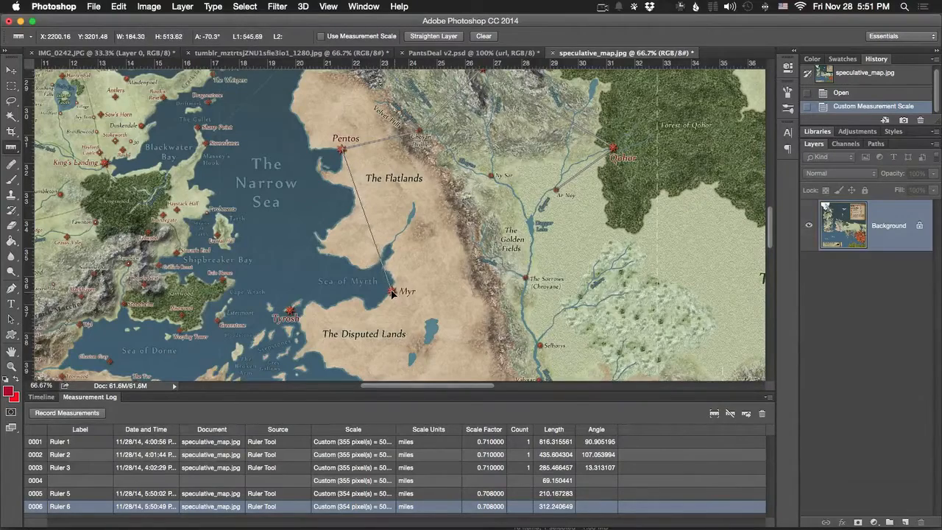
click(149, 6)
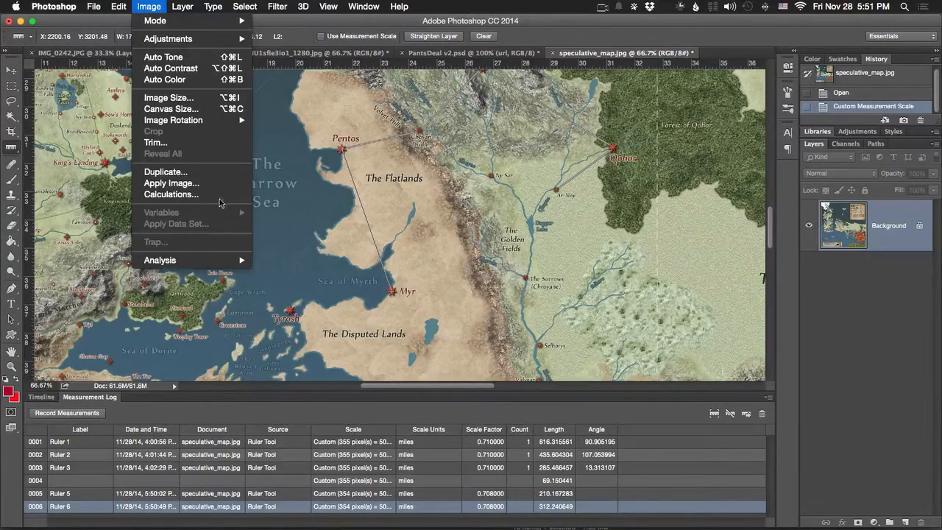